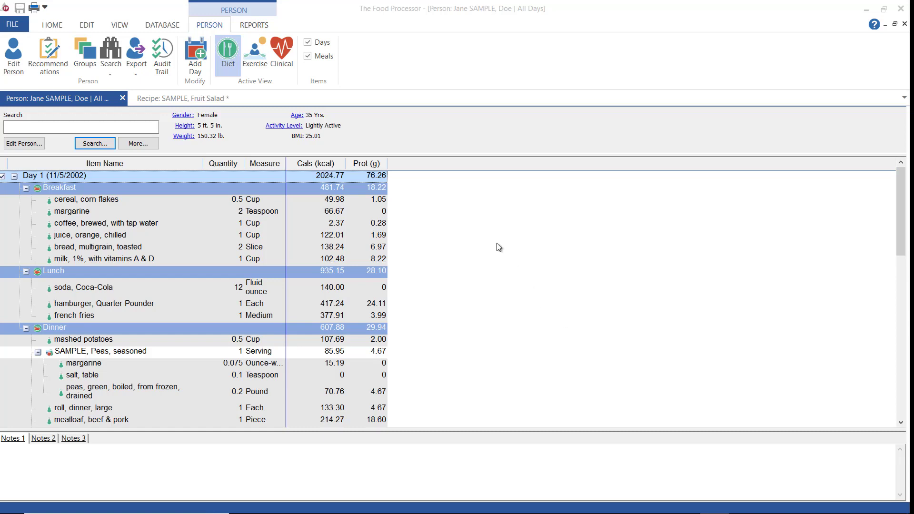
# Step: Generate the Recommendations report for the open person record
pyautogui.click(255, 26)
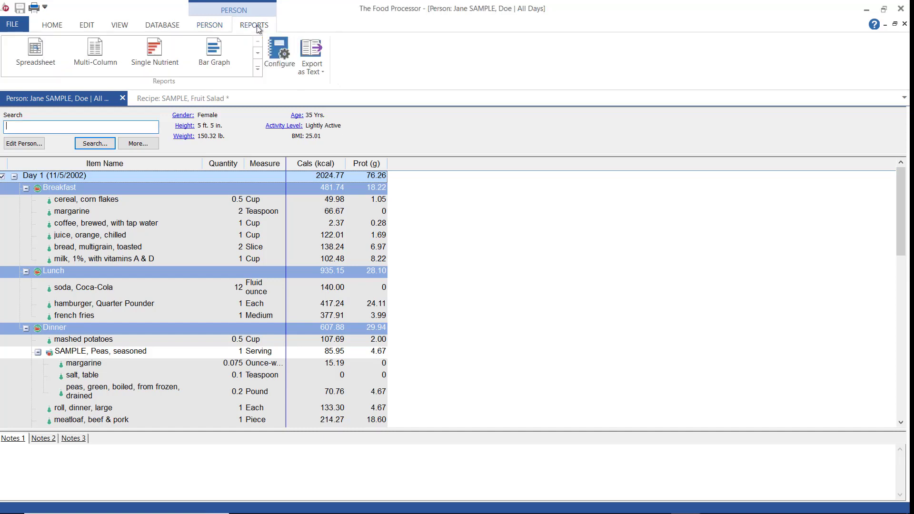
pyautogui.click(258, 69)
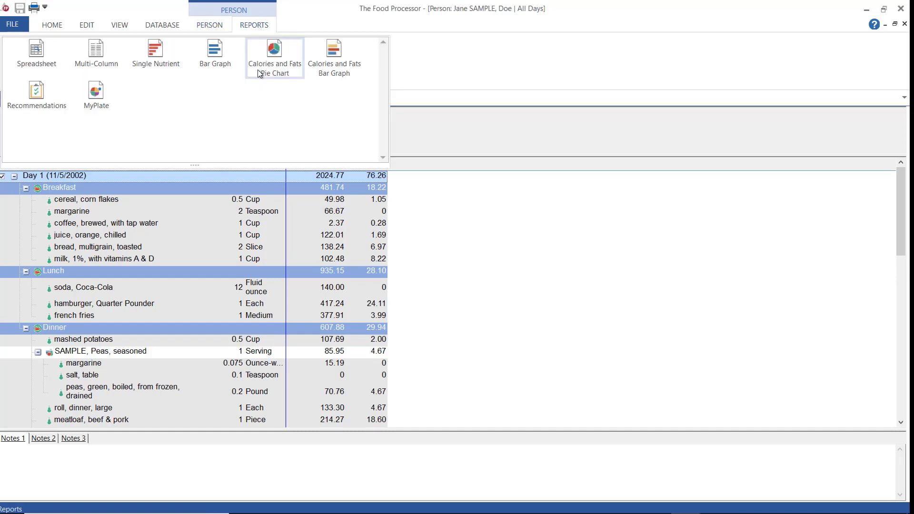
pyautogui.click(37, 94)
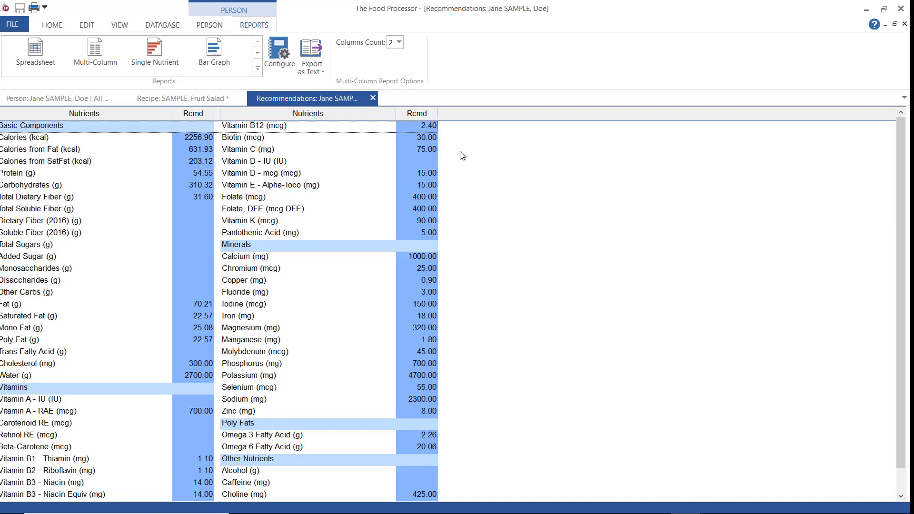
# Step: Examine which nutrient lists are available to view and which one is currently selected
pyautogui.click(53, 27)
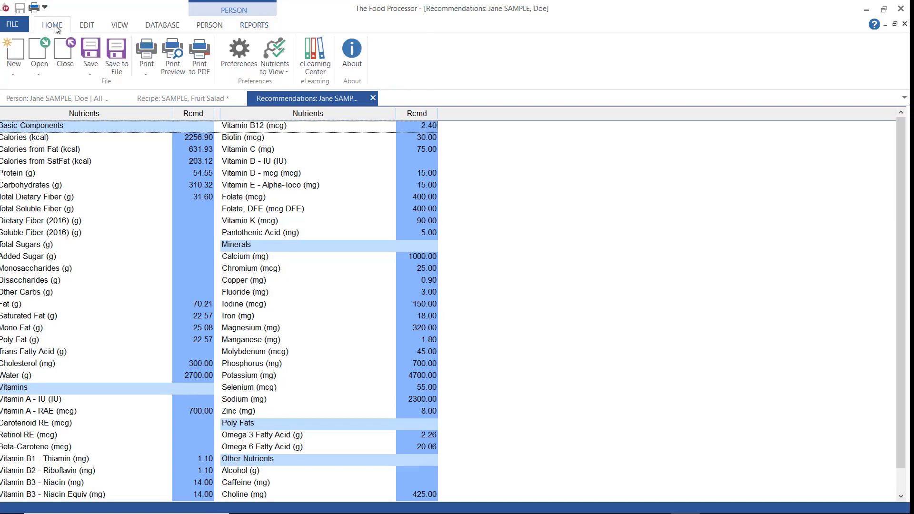
pyautogui.click(270, 69)
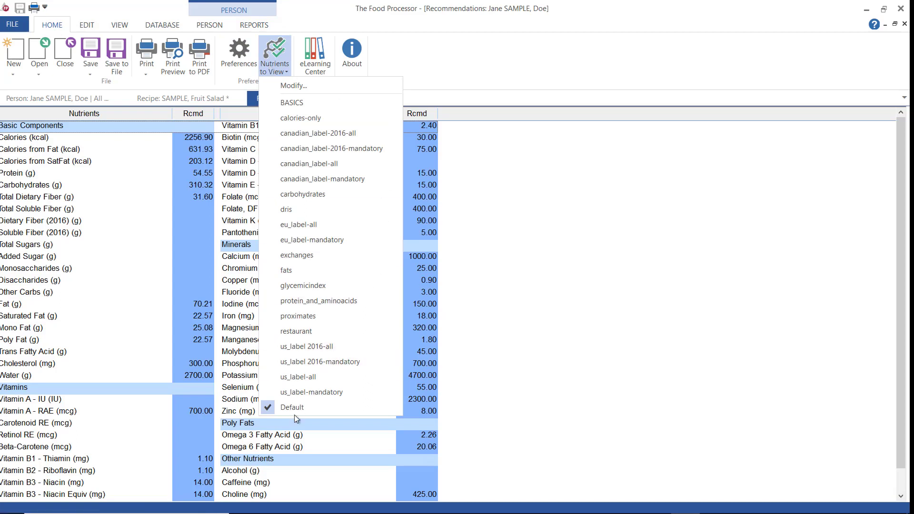
pyautogui.click(284, 68)
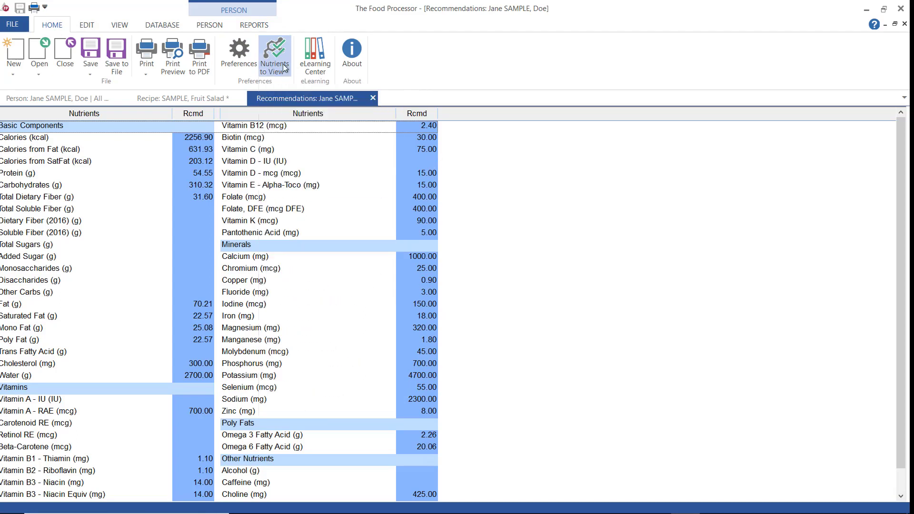
# Step: Generate the person's Spreadsheet report and collapse the Day 1 and Day 2 food details
pyautogui.click(245, 27)
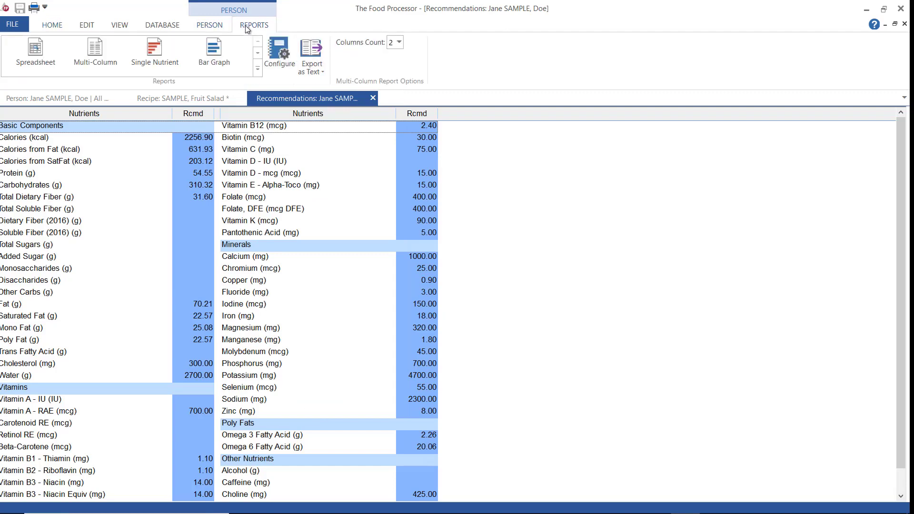
pyautogui.click(31, 59)
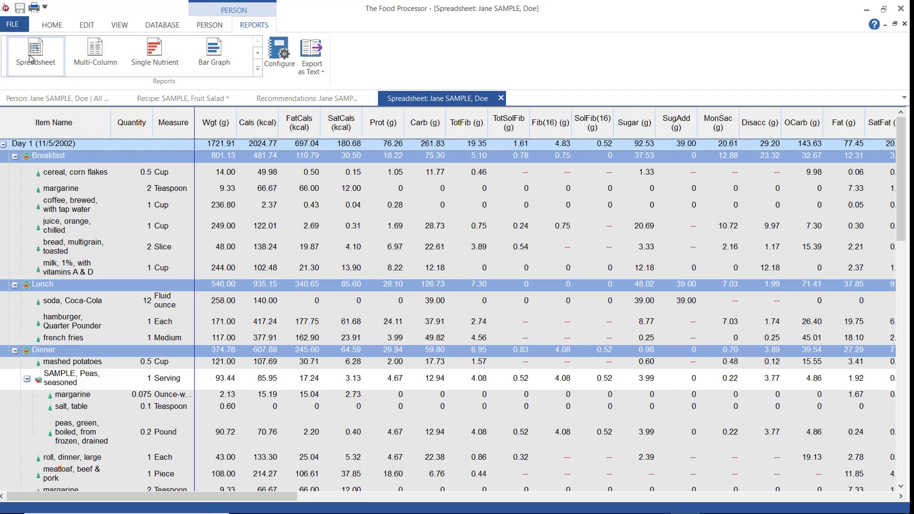
pyautogui.click(3, 144)
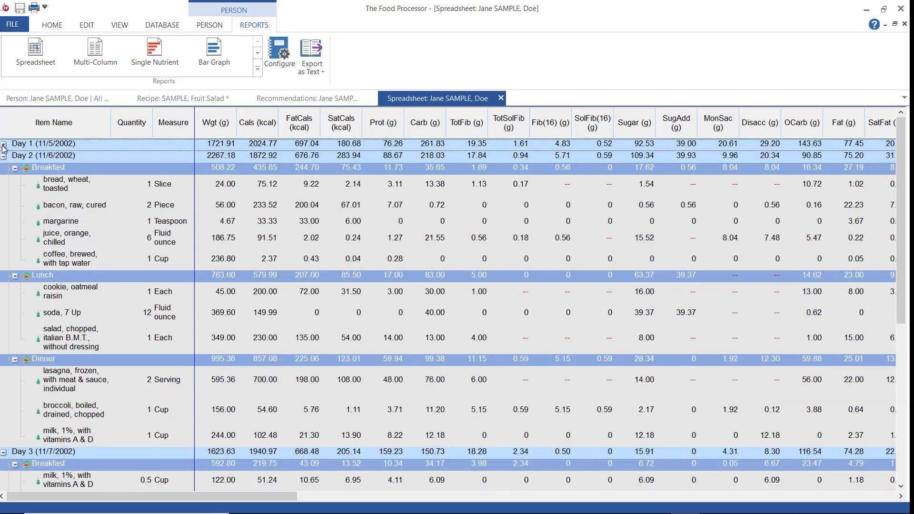
pyautogui.click(3, 156)
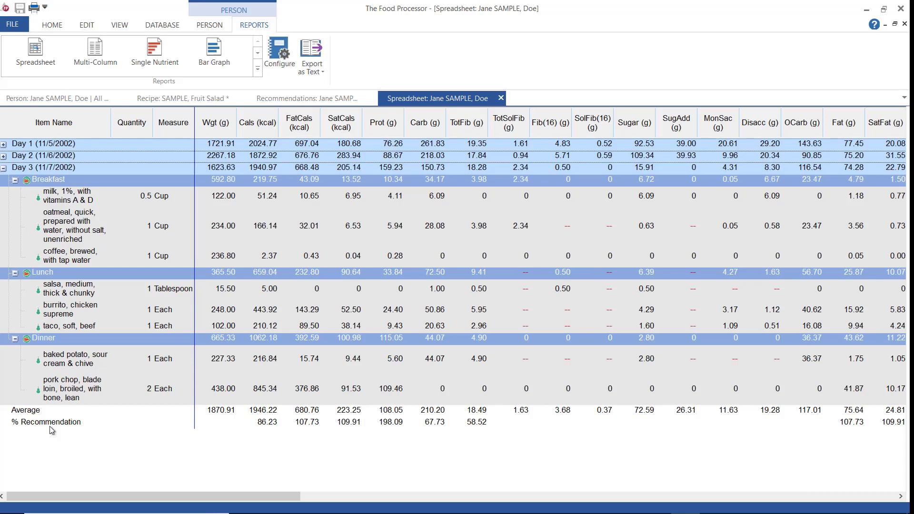
# Step: Generate the person's Multi-Column report and set its column count to 3
pyautogui.click(101, 52)
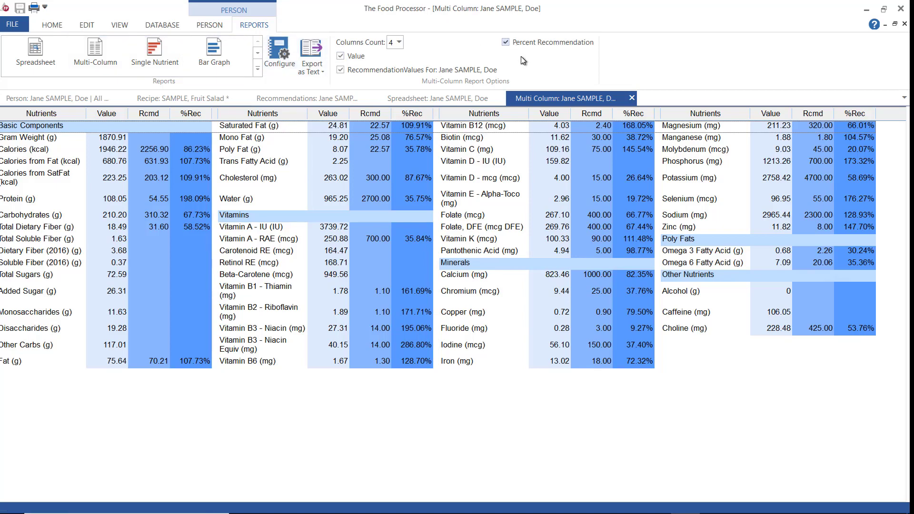
pyautogui.click(402, 43)
pyautogui.click(370, 74)
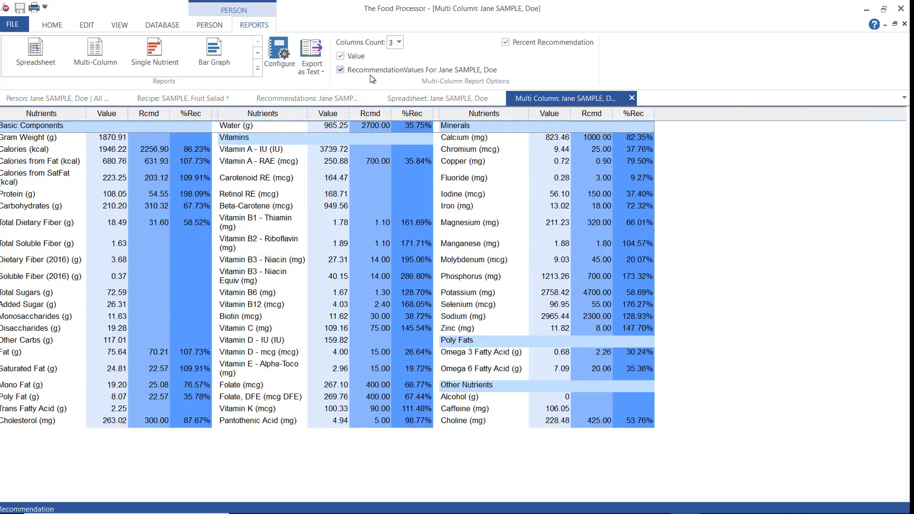
# Step: Generate the person's Single Nutrient report for Calories and collapse the food details of all three days
pyautogui.click(159, 62)
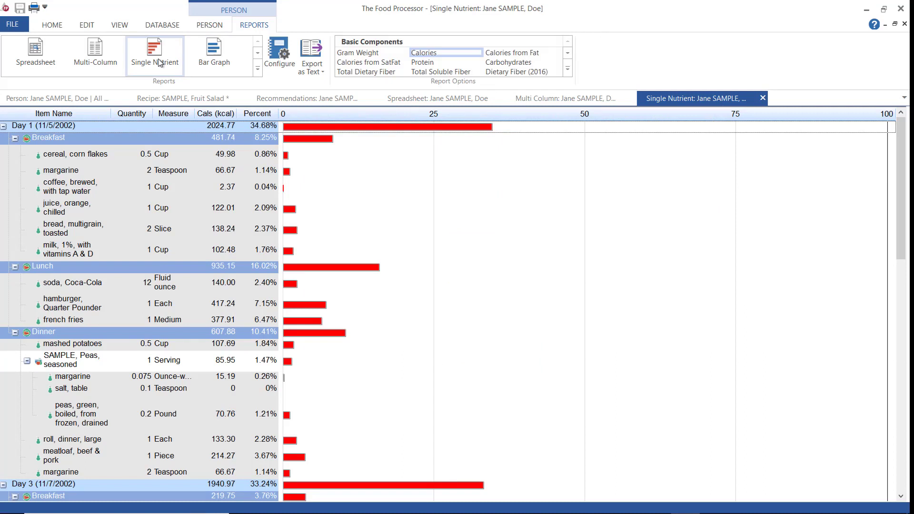
pyautogui.click(4, 127)
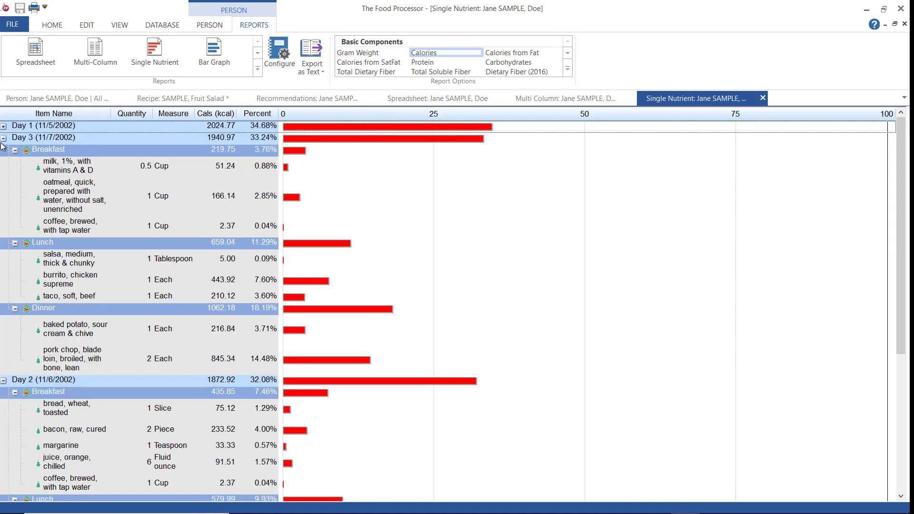
pyautogui.click(3, 138)
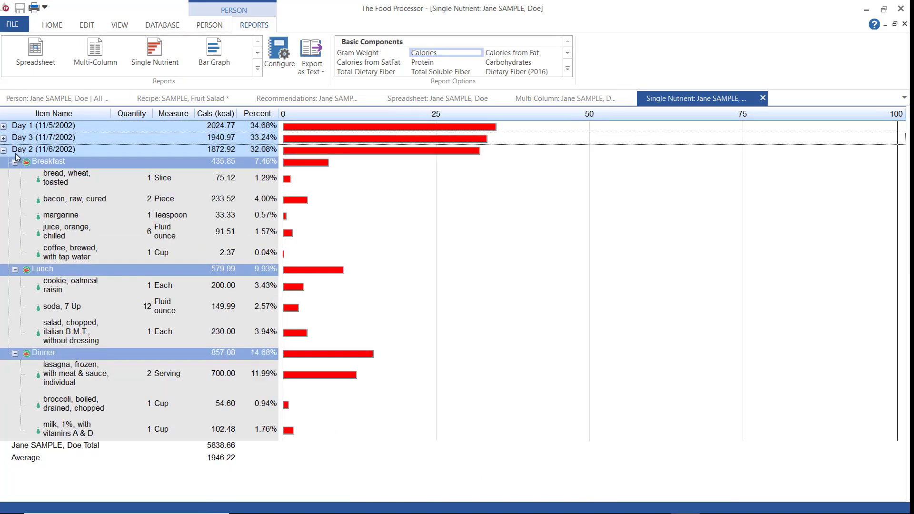
pyautogui.click(3, 150)
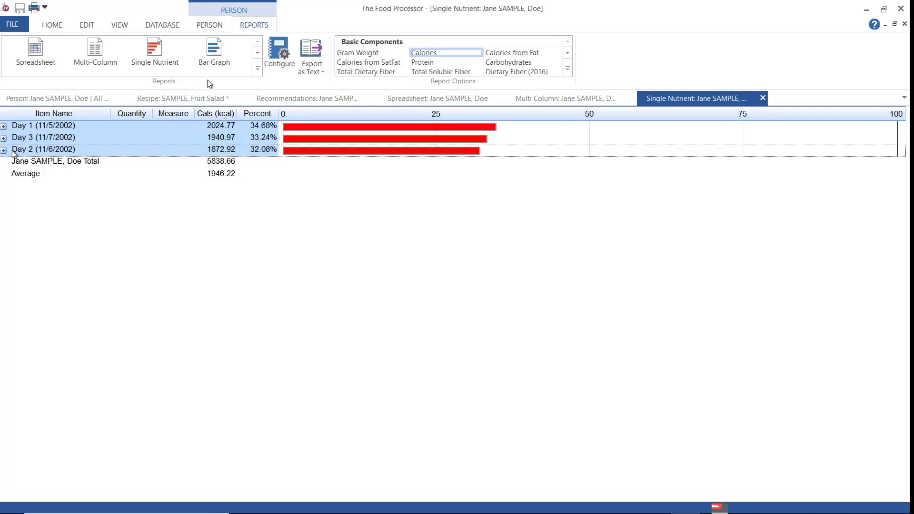
# Step: Generate the person's Bar Graph report and enable the Recommendation, Percent Recommendation and Diet Adequacy options
pyautogui.click(212, 62)
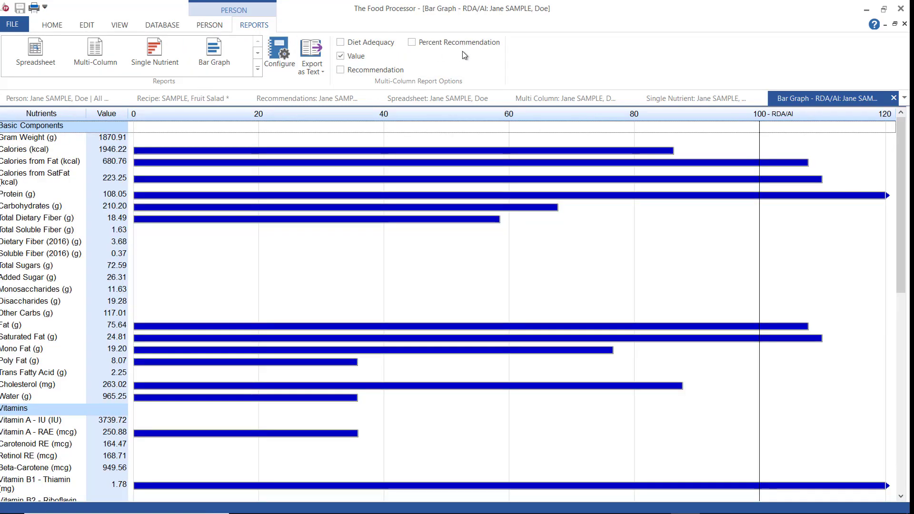
pyautogui.click(341, 70)
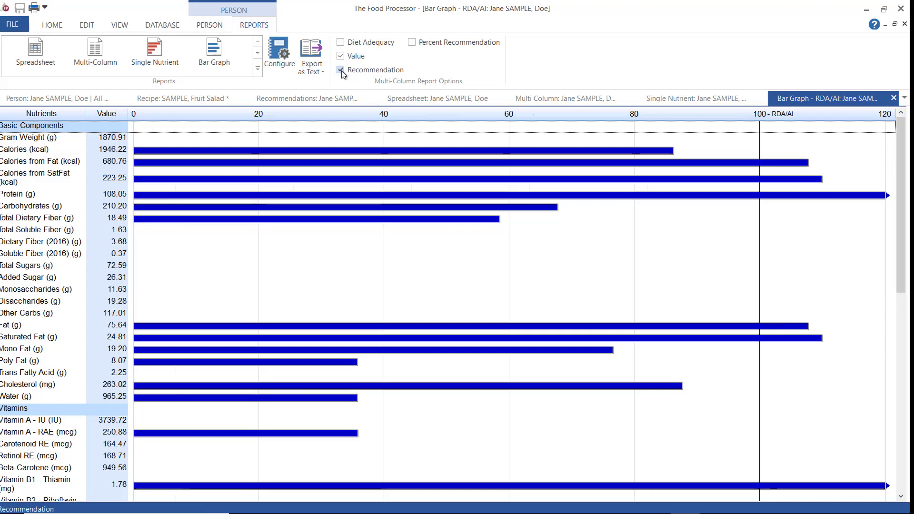
pyautogui.click(412, 43)
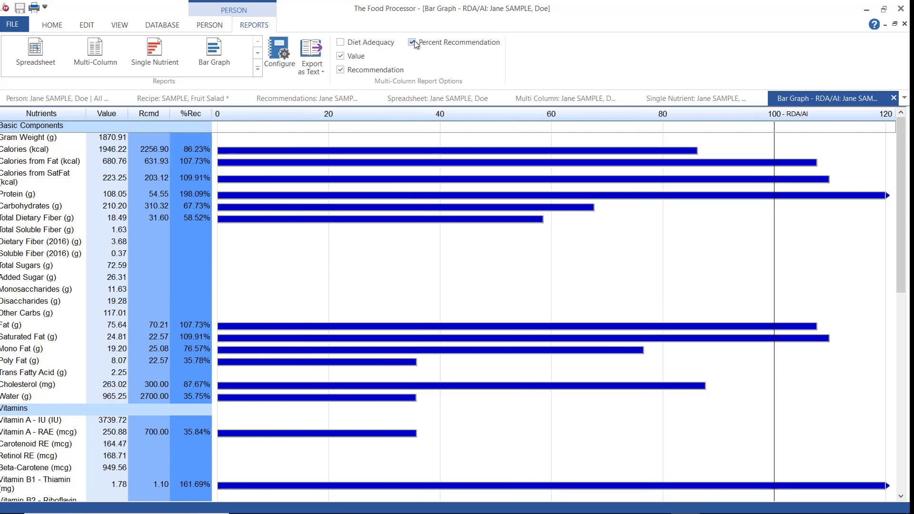
pyautogui.click(341, 43)
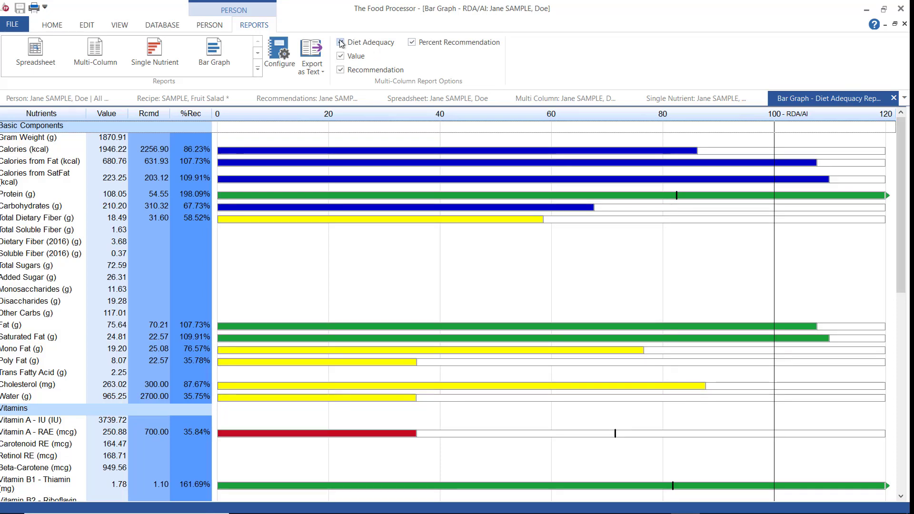
# Step: Generate the person's Calories and Fats reports, first as a pie chart and again as a bar graph
pyautogui.click(257, 69)
pyautogui.click(259, 71)
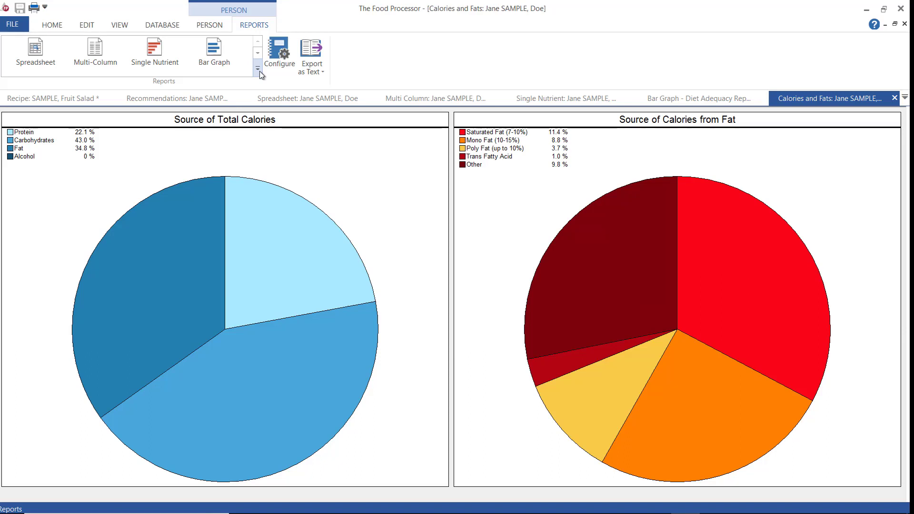
pyautogui.click(259, 71)
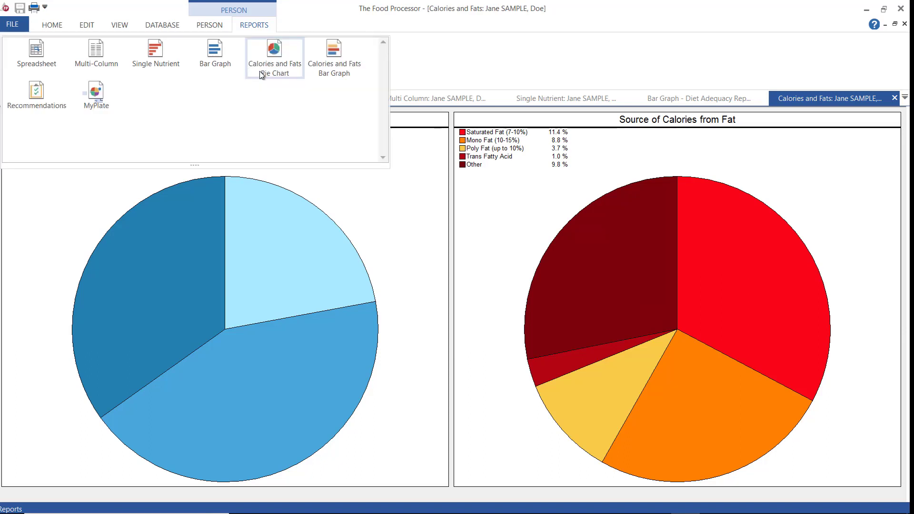
pyautogui.click(323, 65)
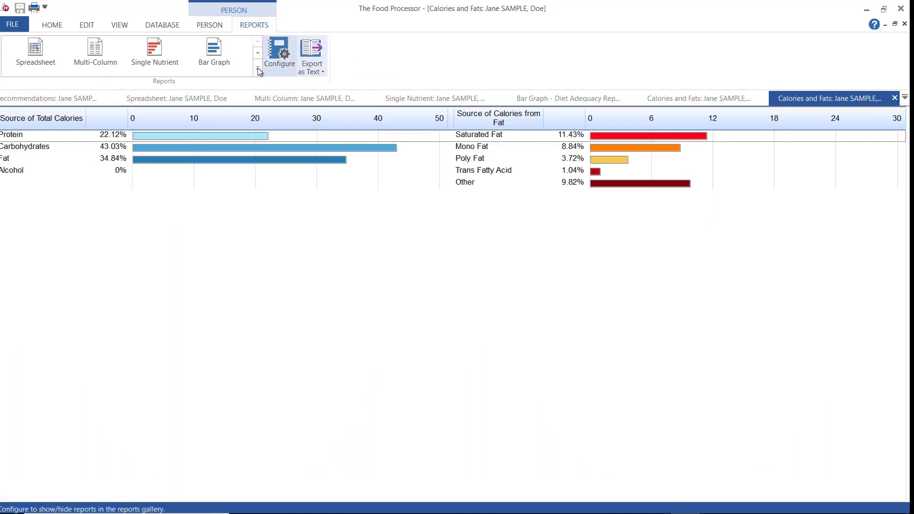
# Step: Generate the MyPlate report comparing the person's intake with the recommendations
pyautogui.click(259, 70)
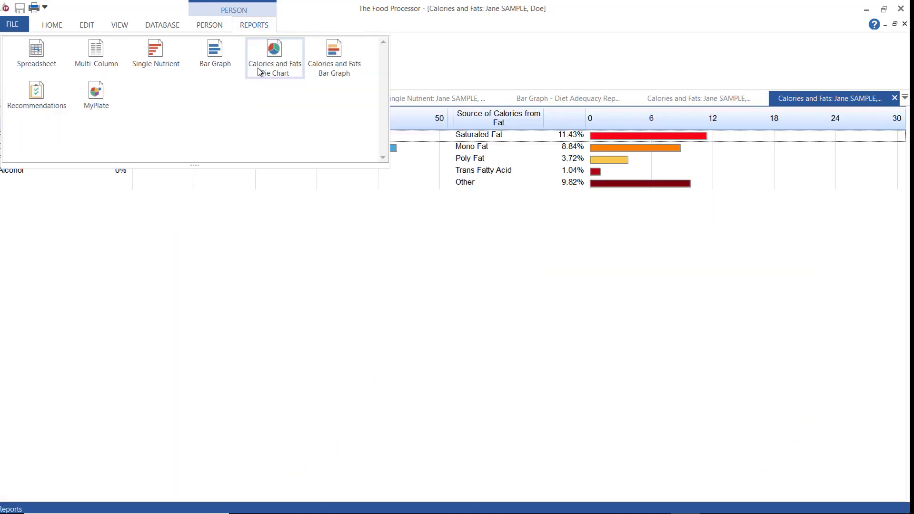
pyautogui.click(84, 93)
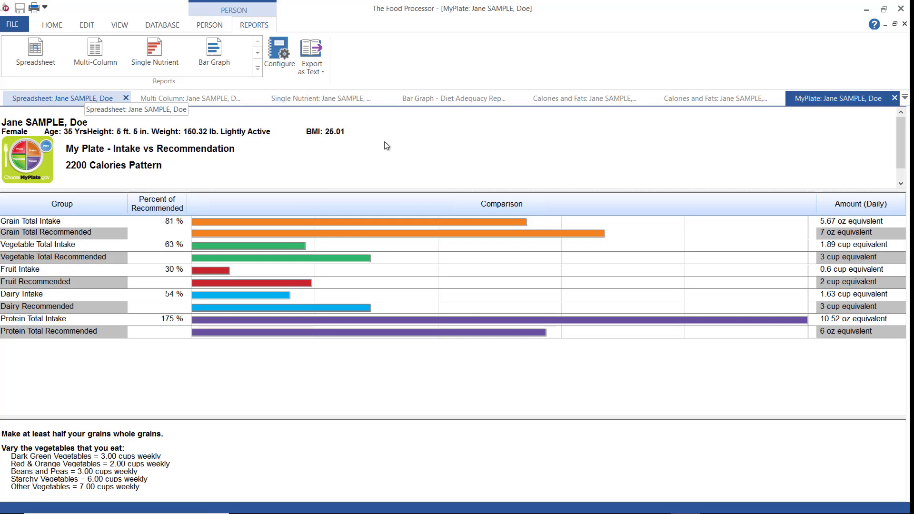
# Step: Close all of the person's open reports and return to the person's food list
pyautogui.hotkey('ctrl', 'F4')
pyautogui.hotkey('ctrl', 'F4')
pyautogui.hotkey('ctrl', 'F4')
pyautogui.hotkey('ctrl', 'F4')
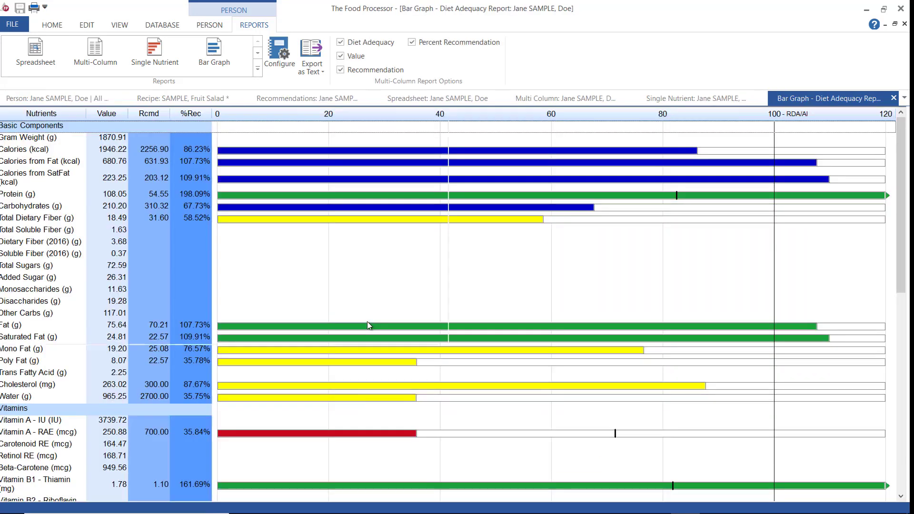
pyautogui.hotkey('ctrl', 'F4')
pyautogui.hotkey('ctrl', 'F4')
pyautogui.hotkey('ctrl', 'F4')
pyautogui.hotkey('ctrl', 'F4')
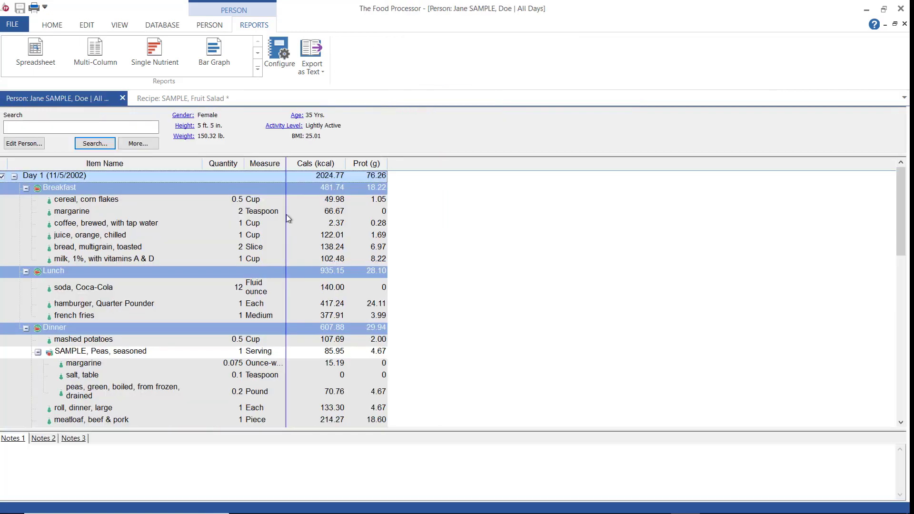
# Step: Display the nutrition label of the Fruit Salad recipe and check its label object properties
pyautogui.click(209, 98)
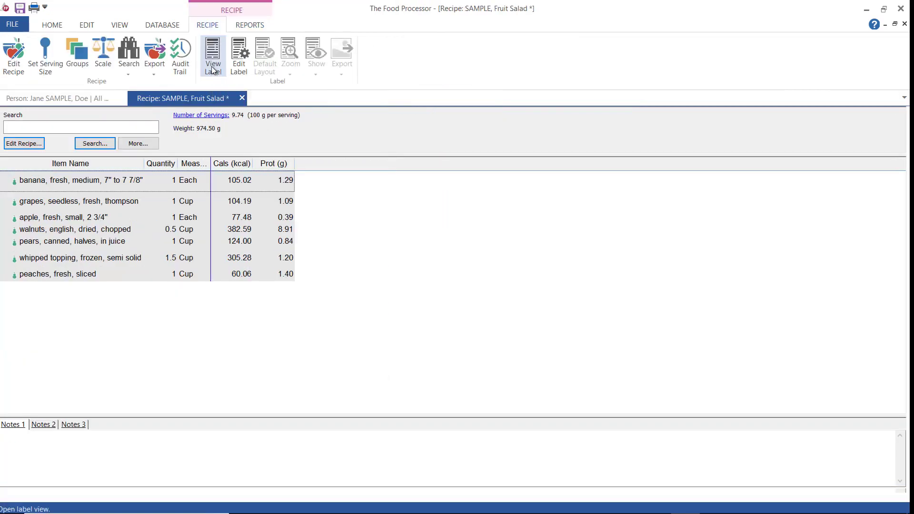
pyautogui.click(213, 71)
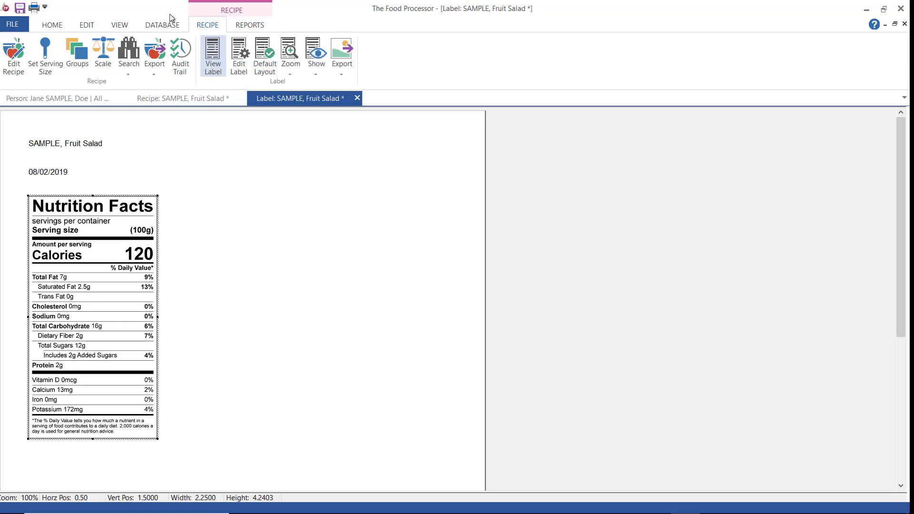
pyautogui.click(243, 58)
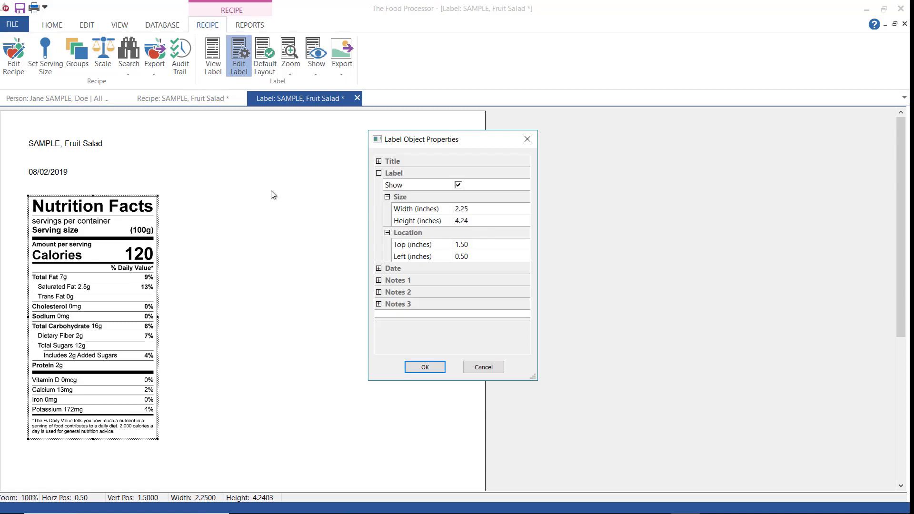
pyautogui.click(483, 368)
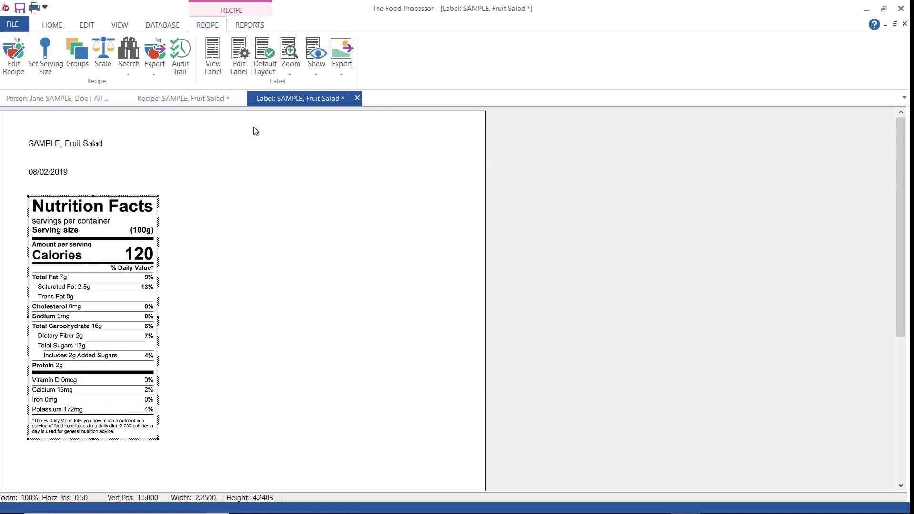
# Step: Generate the Spreadsheet report for the Fruit Salad recipe
pyautogui.click(250, 25)
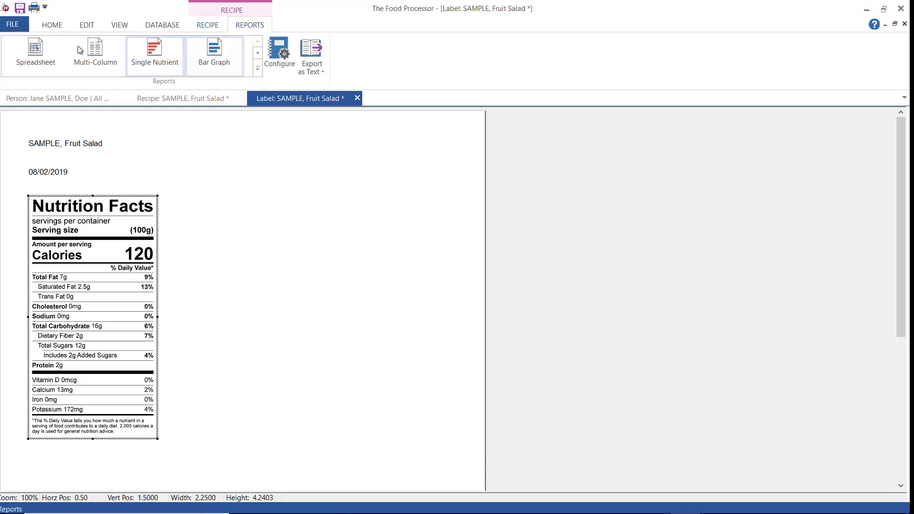
pyautogui.click(58, 51)
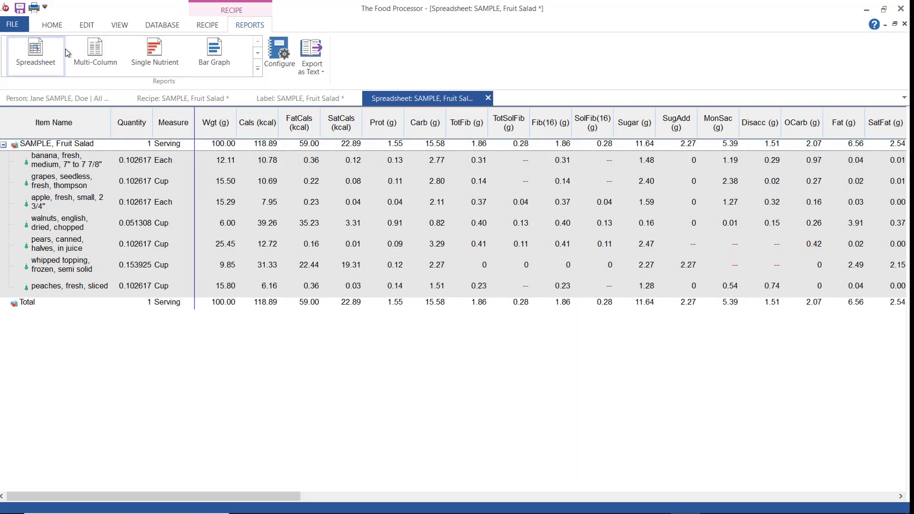
# Step: Generate the Multi-Column and Single Nutrient reports for the Fruit Salad recipe
pyautogui.click(96, 54)
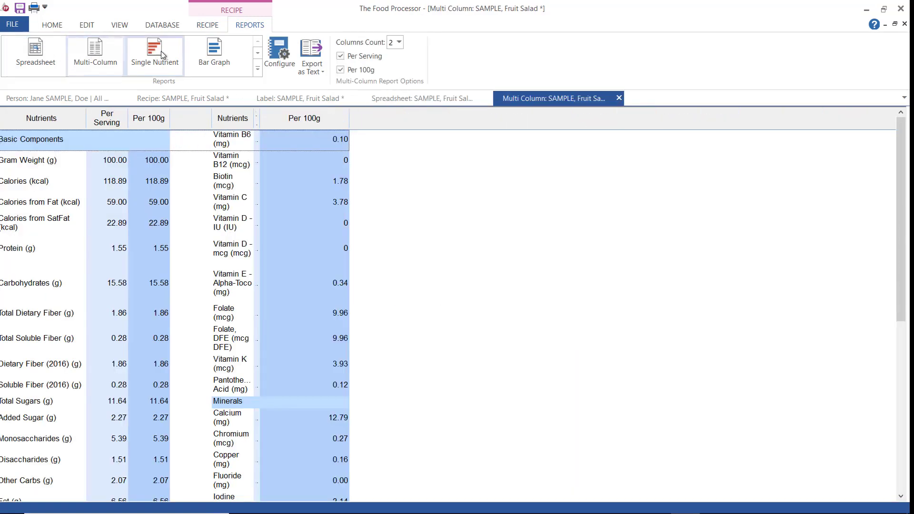
pyautogui.click(161, 51)
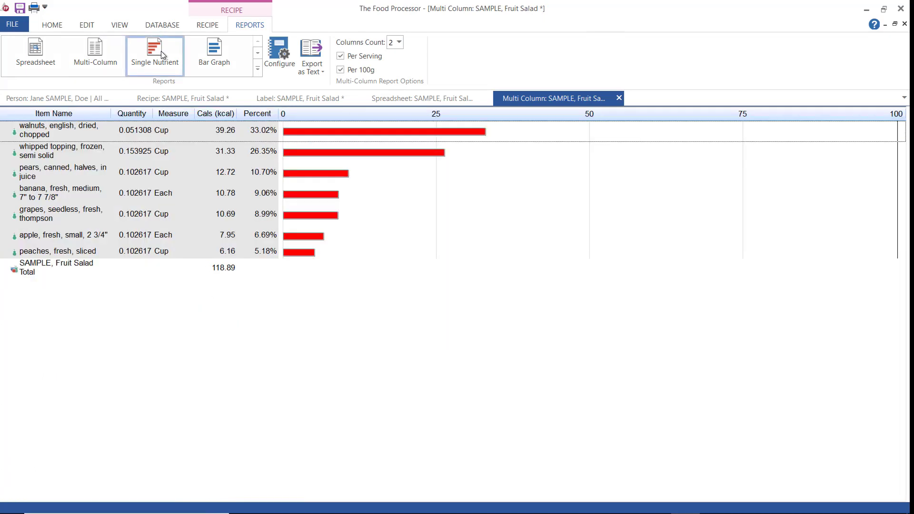
# Step: Generate the Bar Graph report for the Fruit Salad recipe, comparing it to the generic US Label Adult (2016) profile
pyautogui.click(215, 54)
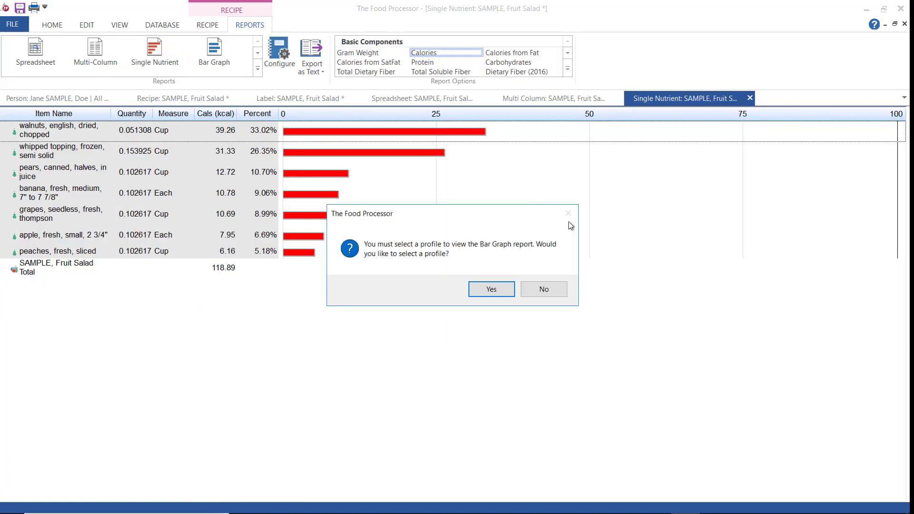
pyautogui.click(491, 289)
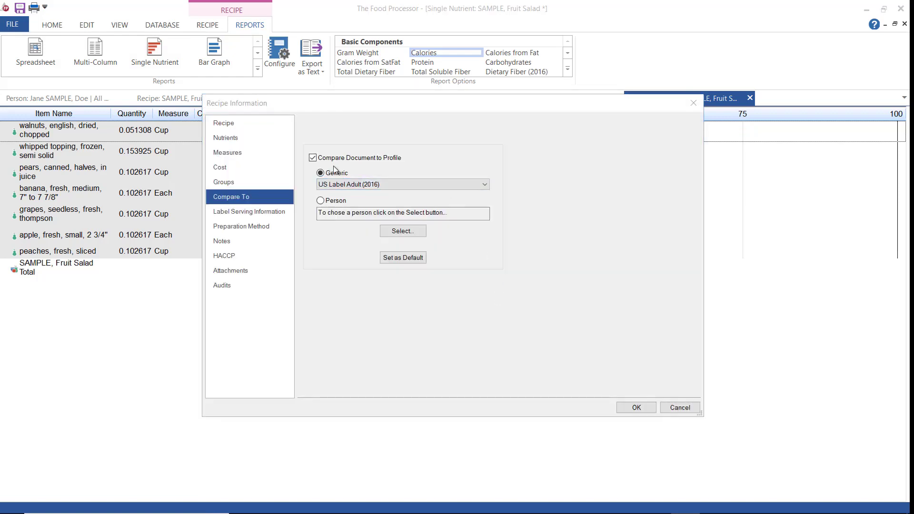
pyautogui.click(637, 408)
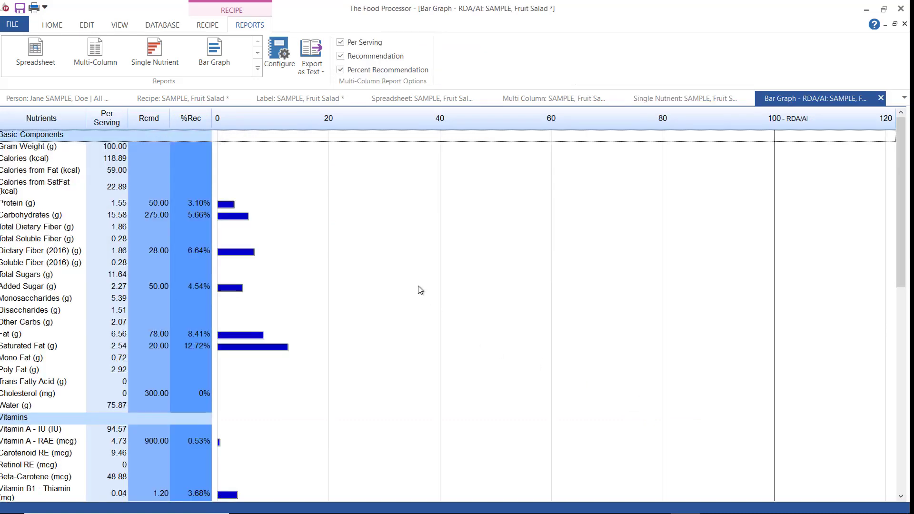
# Step: Generate the Calories and Fats Pie Chart and the DairyDensity report for the Fruit Salad recipe
pyautogui.click(261, 70)
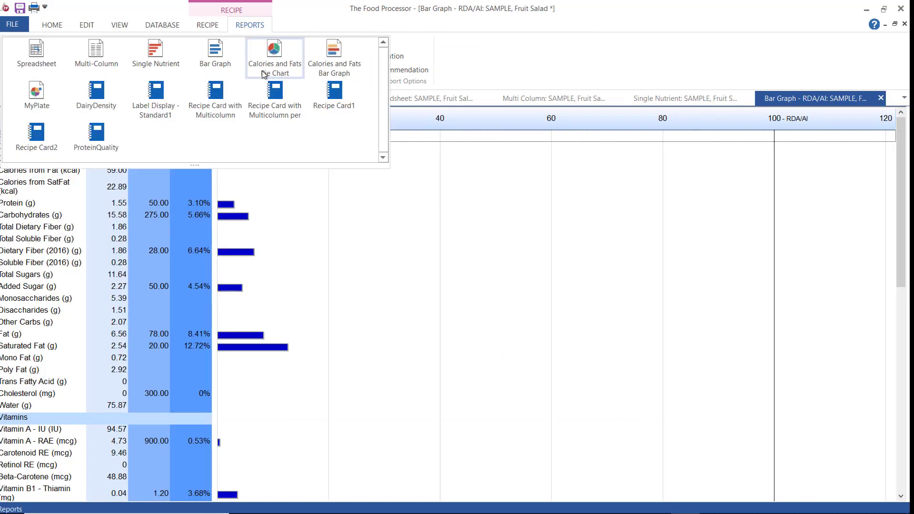
pyautogui.click(262, 71)
pyautogui.click(258, 71)
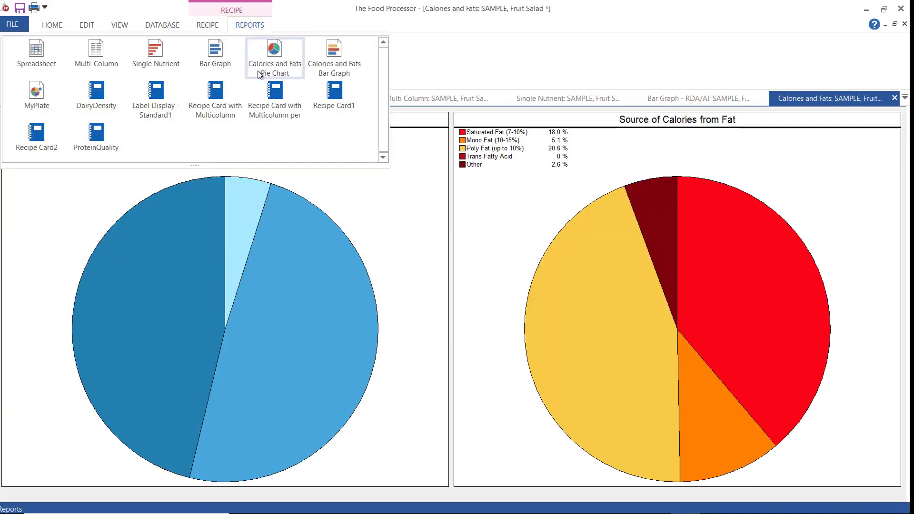
pyautogui.click(84, 92)
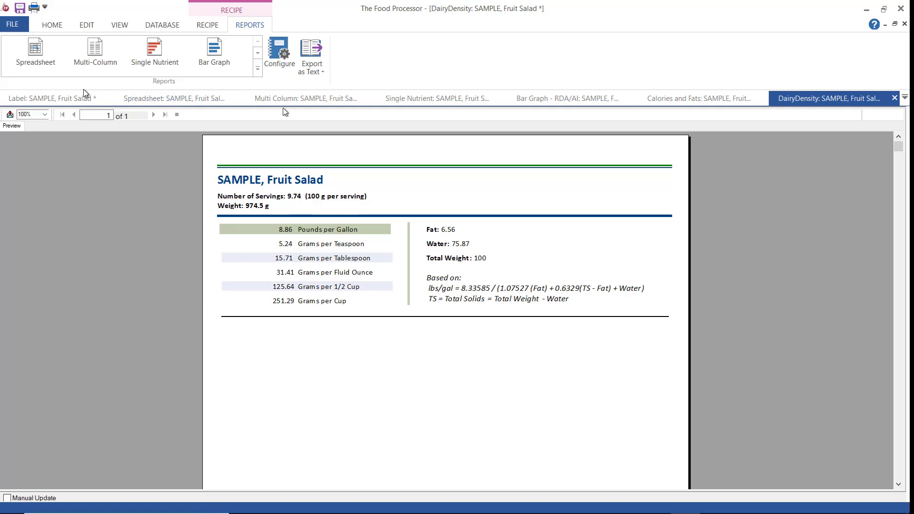
# Step: Generate the Label Display - Standard1 and Recipe Card with Multicolumn reports for the Fruit Salad recipe
pyautogui.click(257, 70)
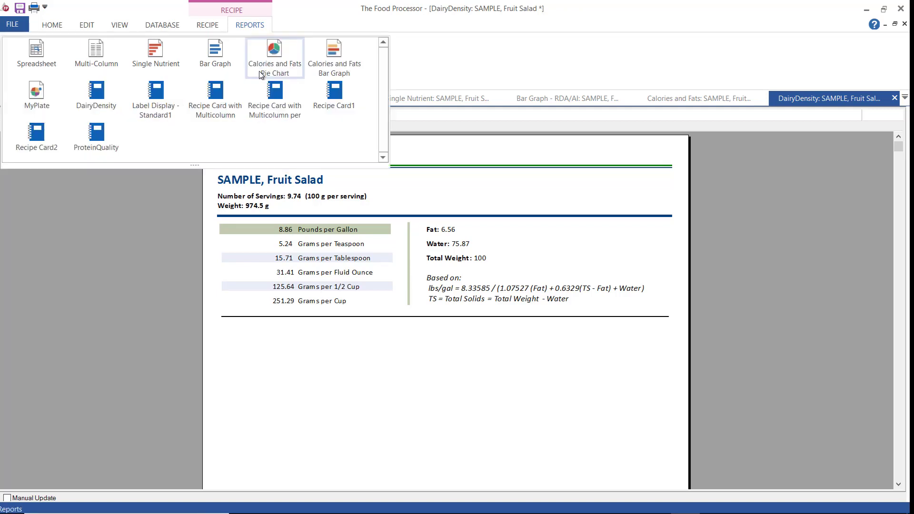
pyautogui.click(157, 91)
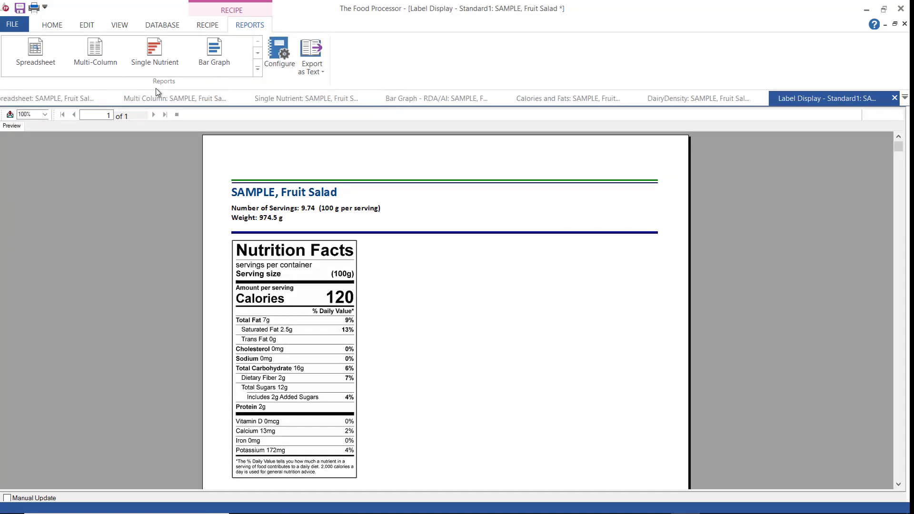
pyautogui.click(258, 70)
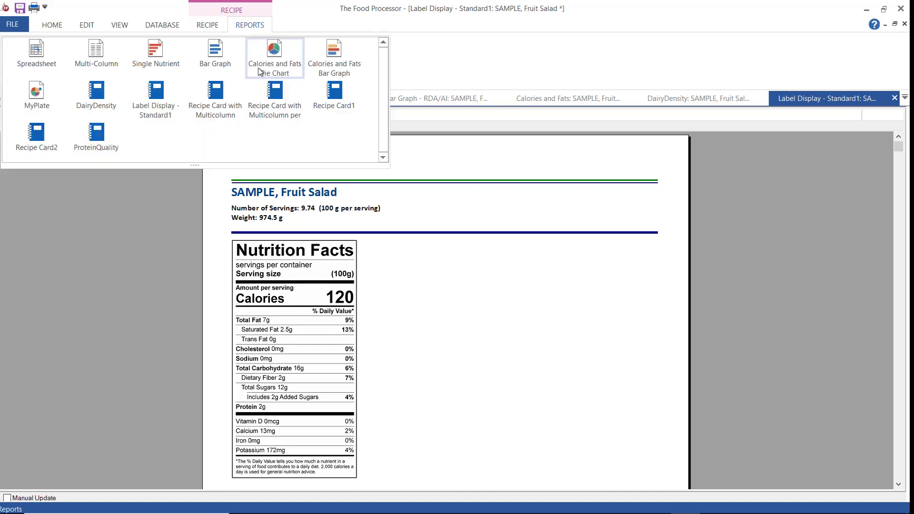
pyautogui.click(224, 90)
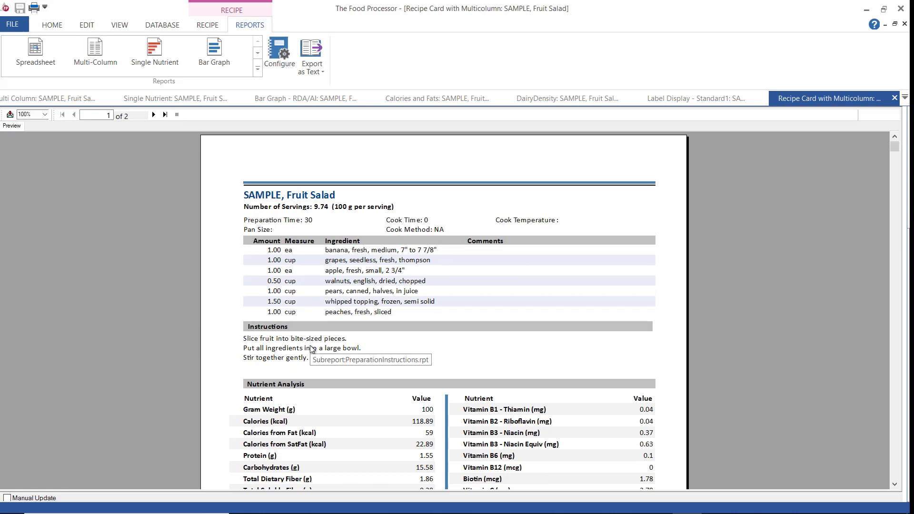
# Step: Generate the Recipe Card1 report, check it through to its instructions, and generate the ProteinQuality report for the Fruit Salad recipe
pyautogui.click(257, 69)
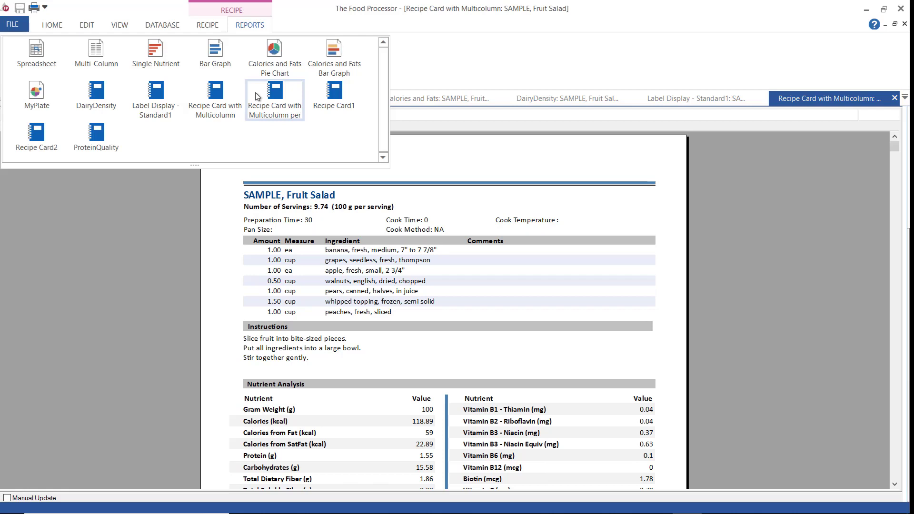
pyautogui.click(327, 97)
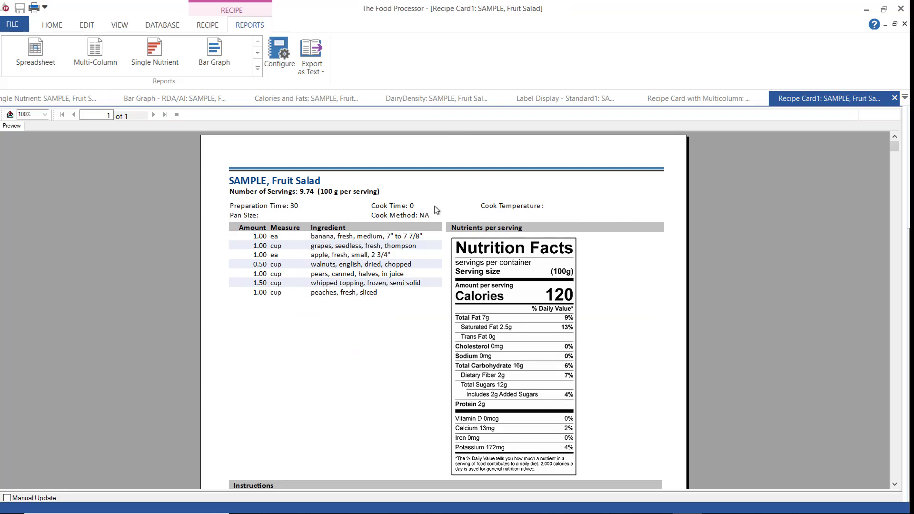
pyautogui.click(896, 319)
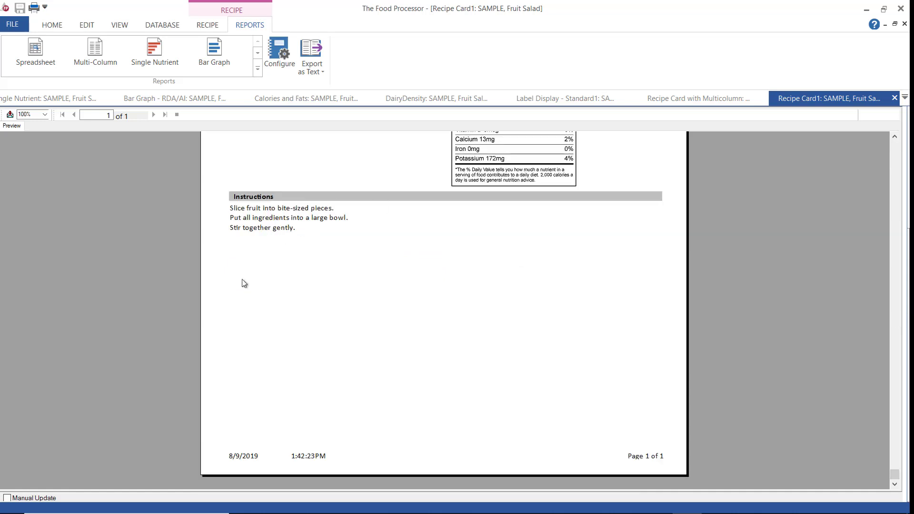
pyautogui.click(258, 69)
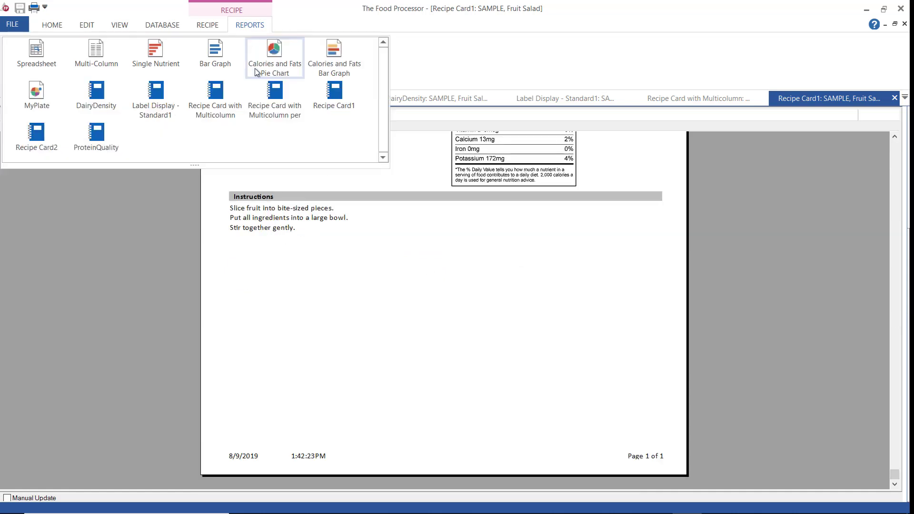
pyautogui.click(107, 136)
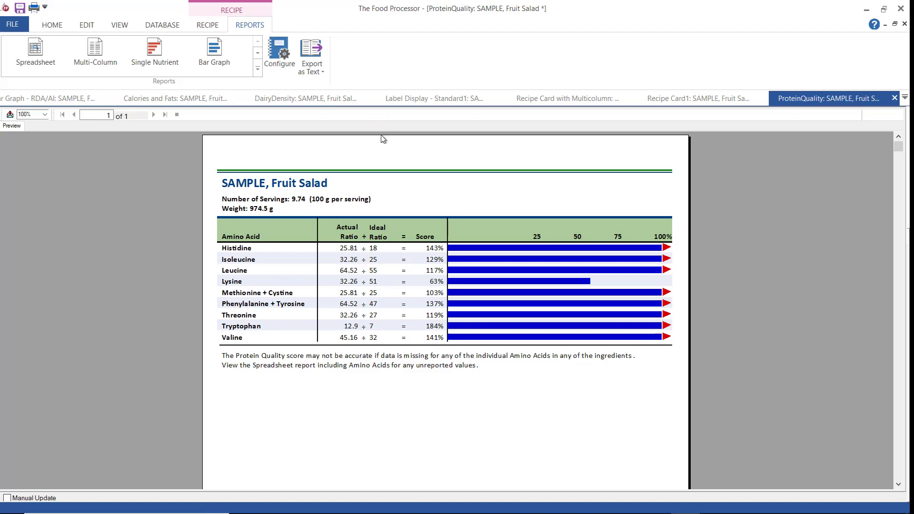
# Step: Close all open Fruit Salad reports and return to the recipe's ingredient list
pyautogui.hotkey('ctrl', 'shift', 'Tab')
pyautogui.hotkey('ctrl', 'shift', 'Tab')
pyautogui.hotkey('ctrl', 'shift', 'Tab')
pyautogui.hotkey('ctrl', 'shift', 'Tab')
pyautogui.hotkey('ctrl', 'shift', 'Tab')
pyautogui.hotkey('ctrl', 'shift', 'Tab')
pyautogui.hotkey('ctrl', 'shift', 'Tab')
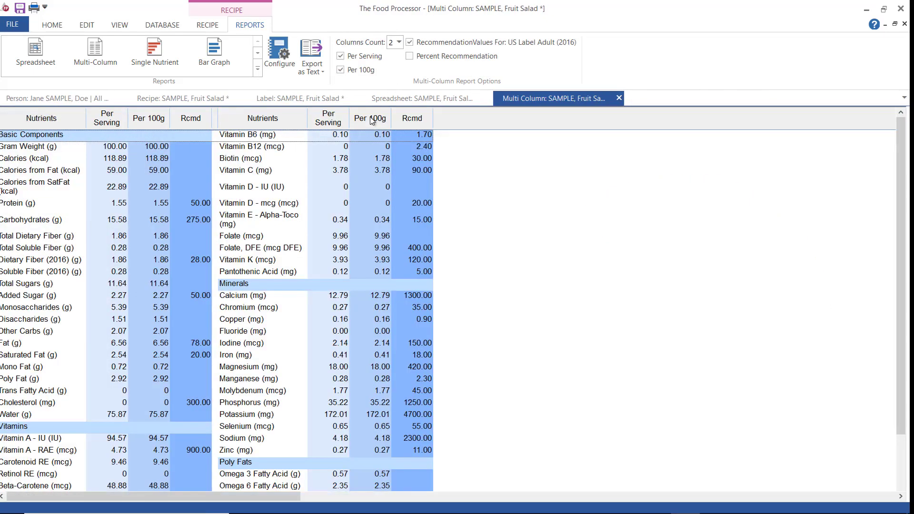
pyautogui.hotkey('ctrl', 'F4')
pyautogui.hotkey('ctrl', 'F4')
pyautogui.hotkey('ctrl', 'F4')
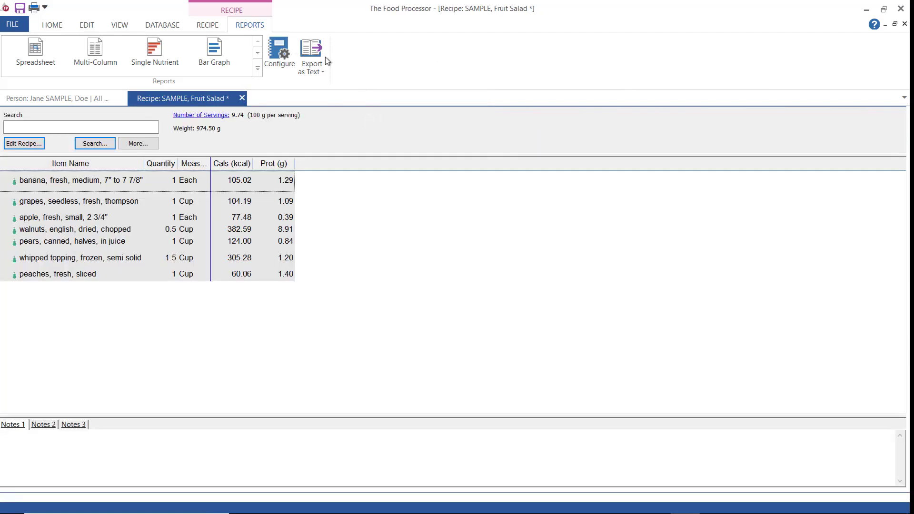
# Step: Examine the Reports preferences, including the header, header image, footer and report section options, and the Reports PLUS preferences
pyautogui.click(53, 26)
pyautogui.click(238, 59)
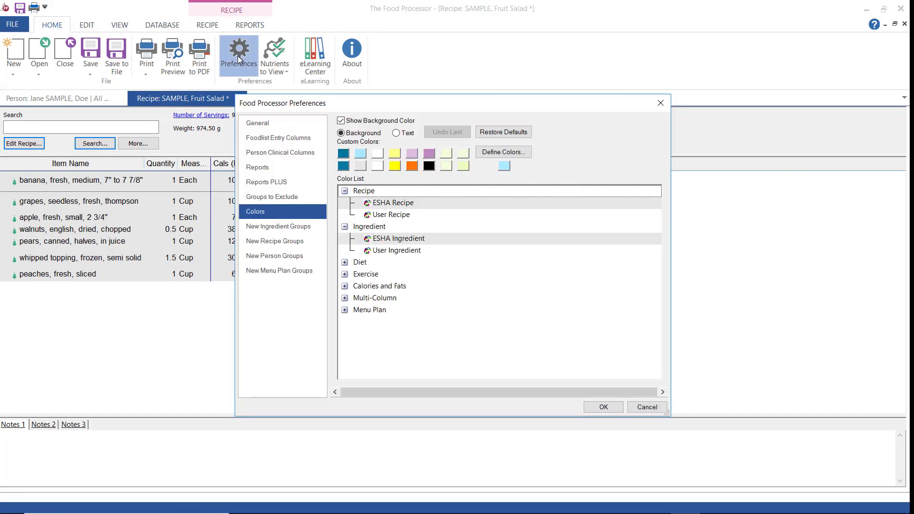
pyautogui.click(275, 170)
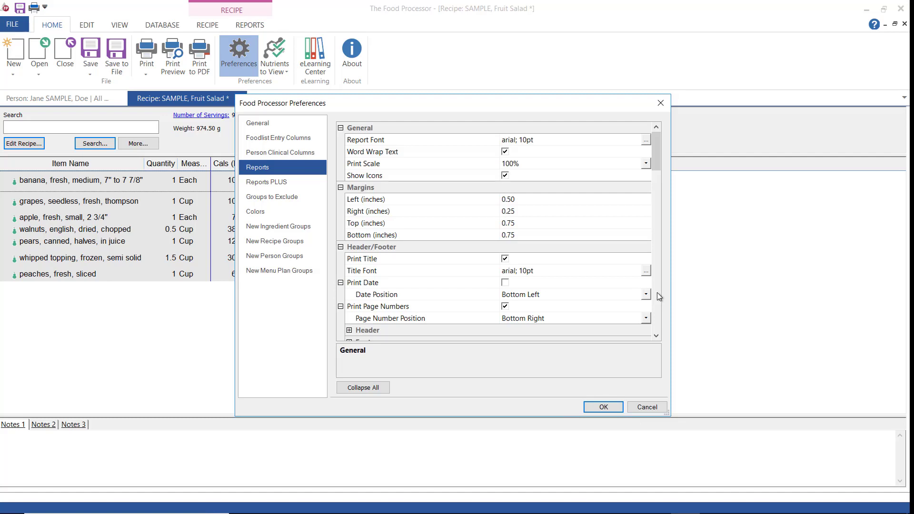
pyautogui.scroll(-5, 657, 292)
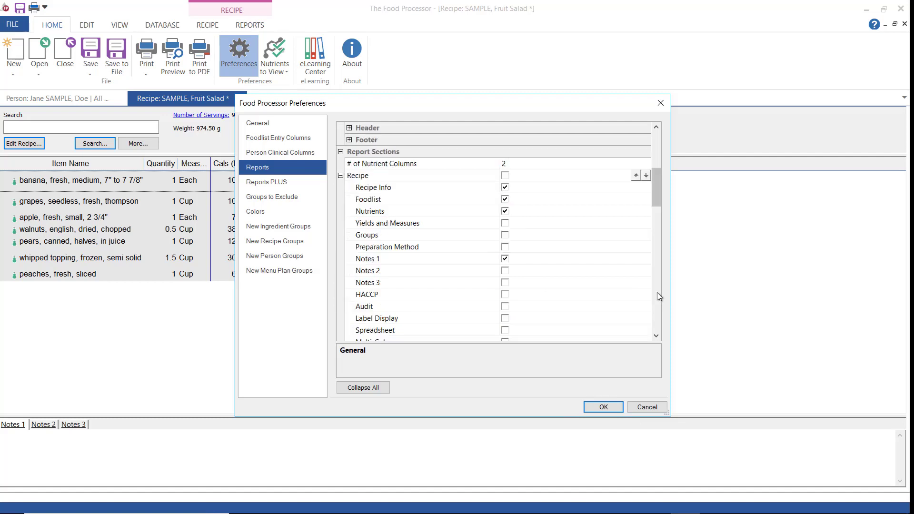
pyautogui.click(349, 128)
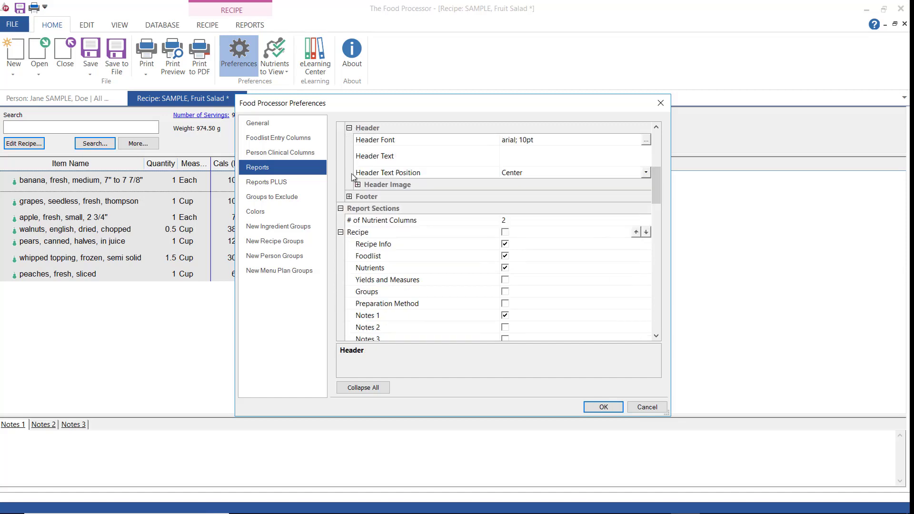
pyautogui.click(358, 184)
pyautogui.click(349, 232)
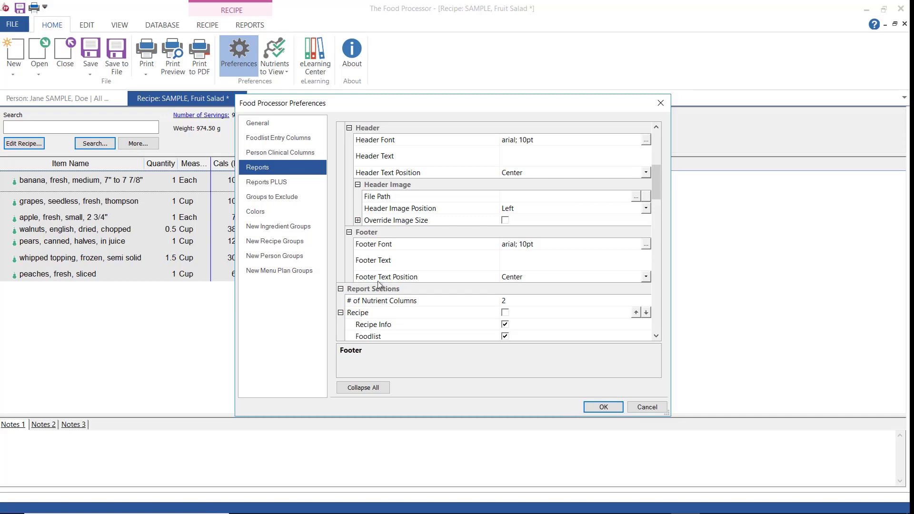
pyautogui.click(287, 181)
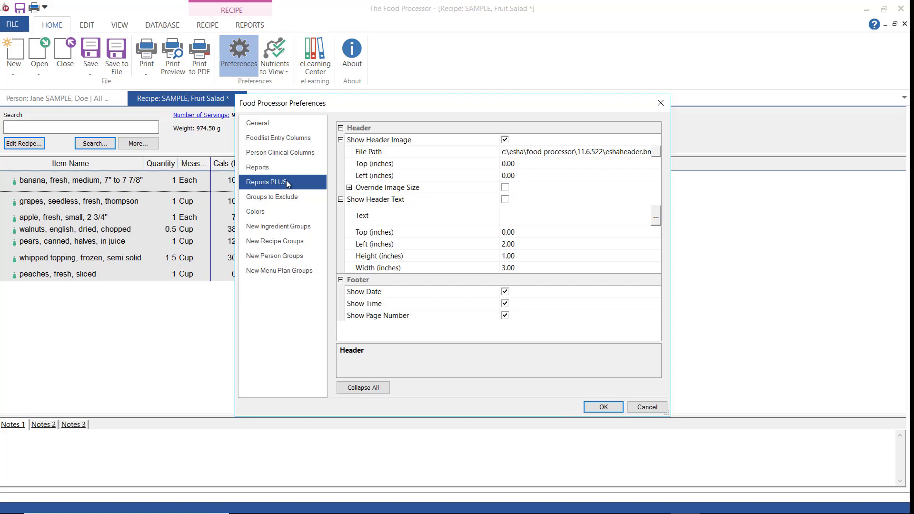
# Step: Set the background color of Protein under Source of Total Calories to orange in the color preferences and apply it
pyautogui.click(283, 209)
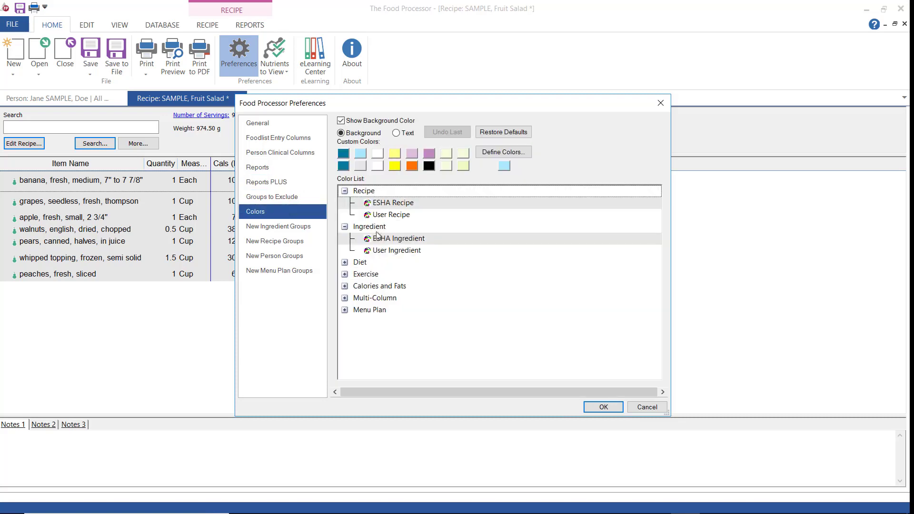
pyautogui.click(344, 286)
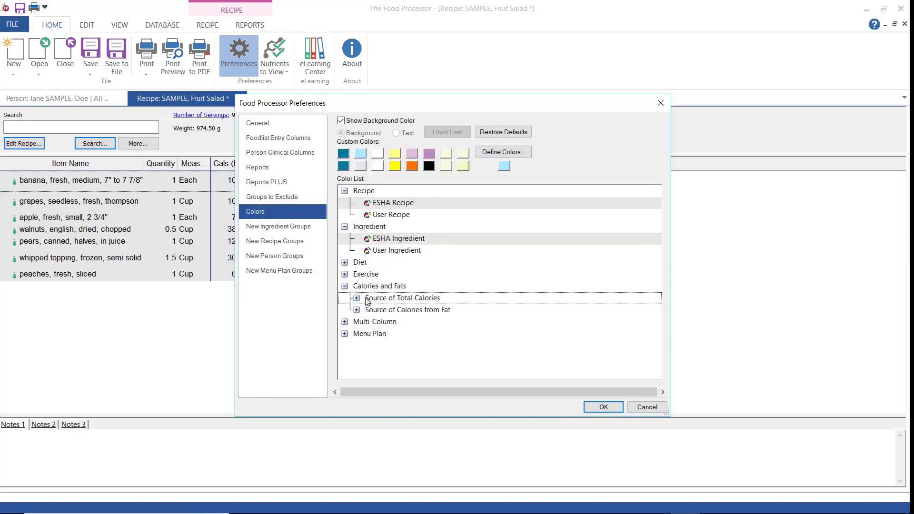
pyautogui.click(356, 298)
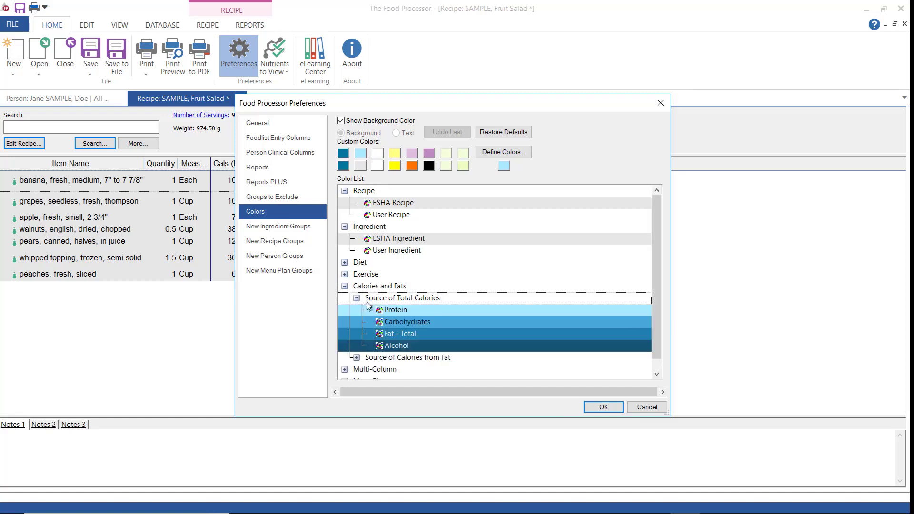
pyautogui.click(385, 310)
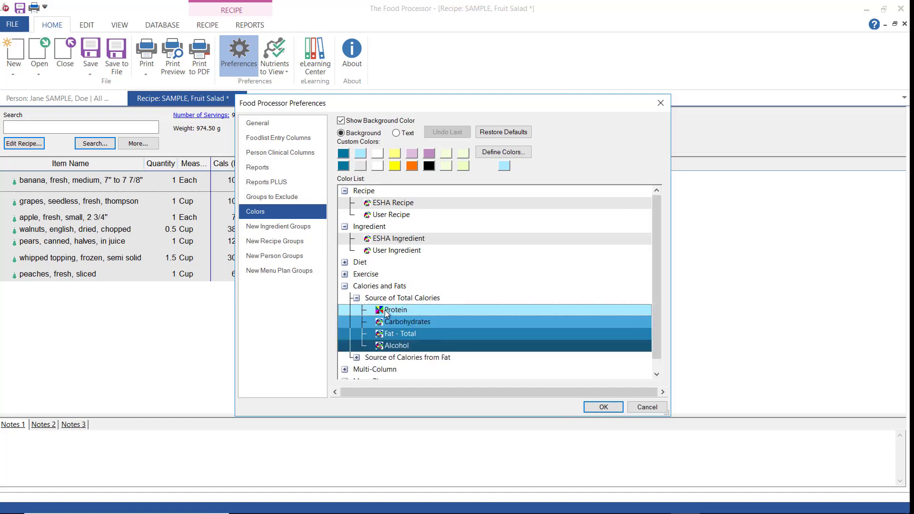
pyautogui.click(412, 166)
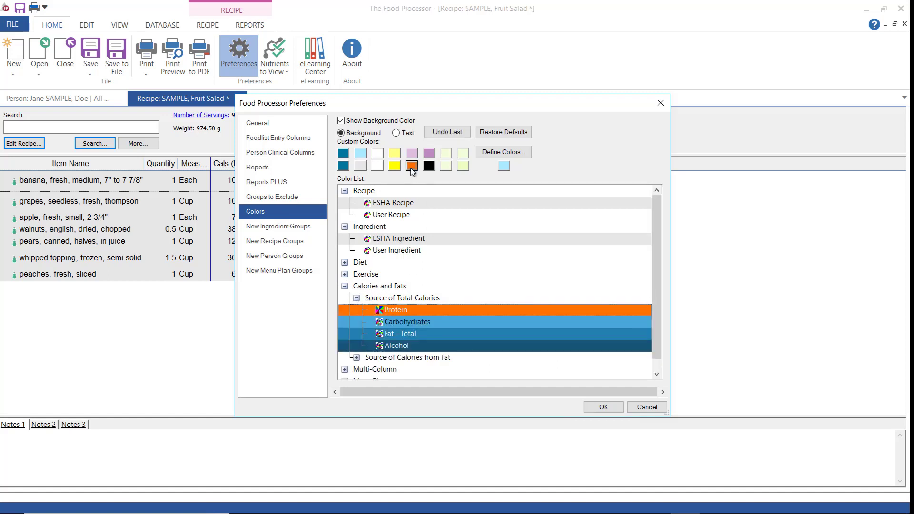
pyautogui.click(604, 408)
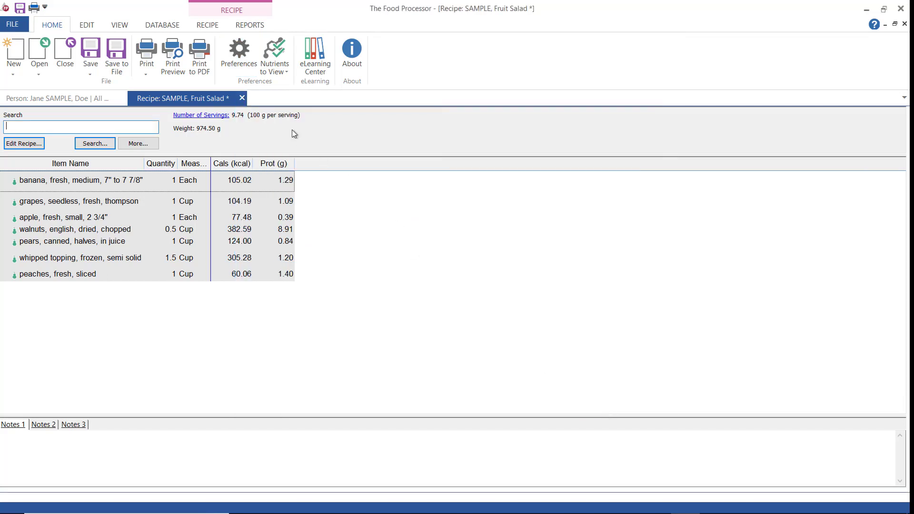
# Step: Generate the Calories and Fats Pie Chart for the Fruit Salad recipe again with the changed Protein color
pyautogui.click(250, 25)
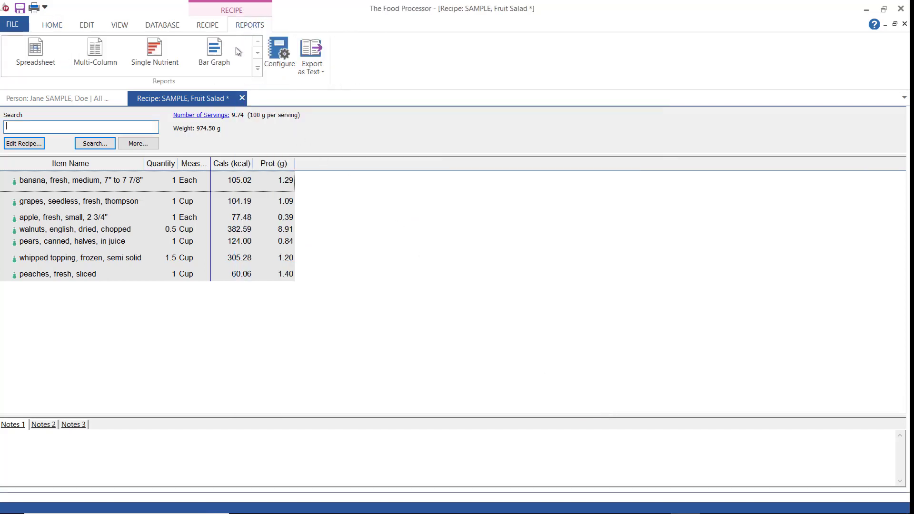
pyautogui.click(256, 70)
pyautogui.click(259, 73)
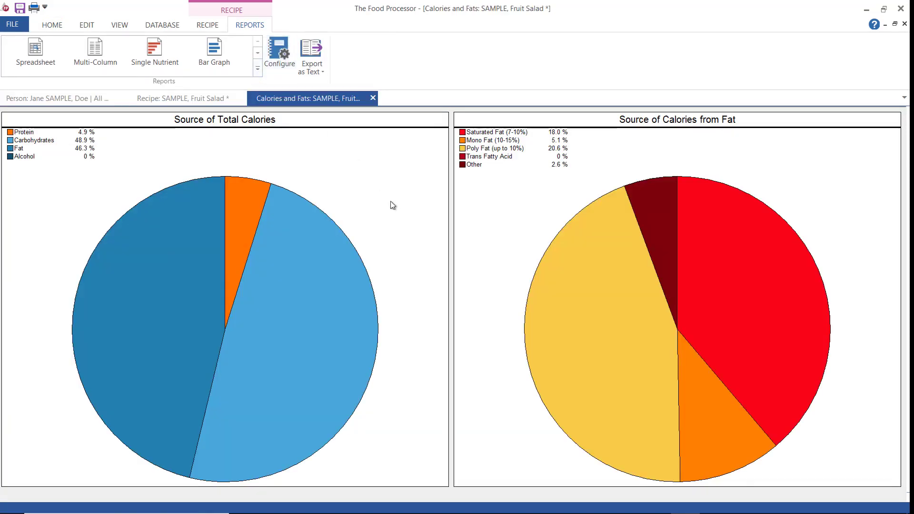